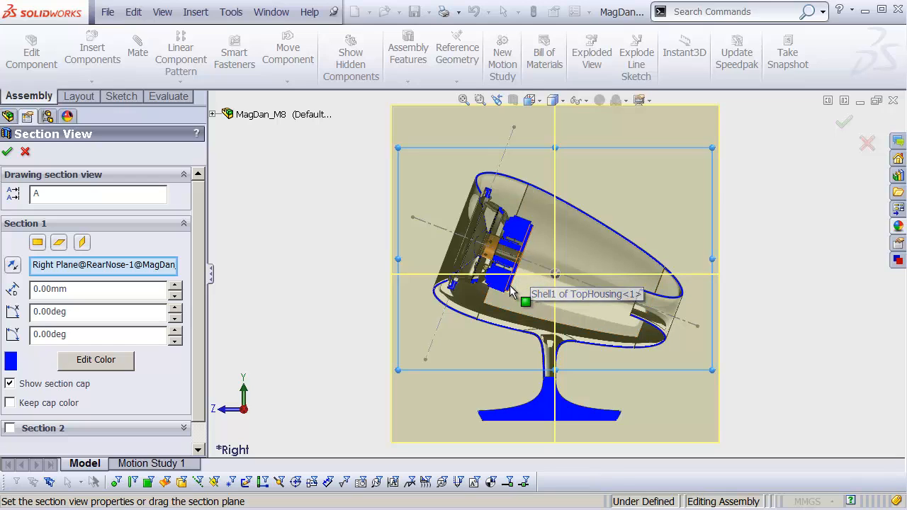
# - Section the MagDan_M8 assembly through its Right Plane with zero offset and rotation
pyautogui.click(39, 243)
pyautogui.click(60, 243)
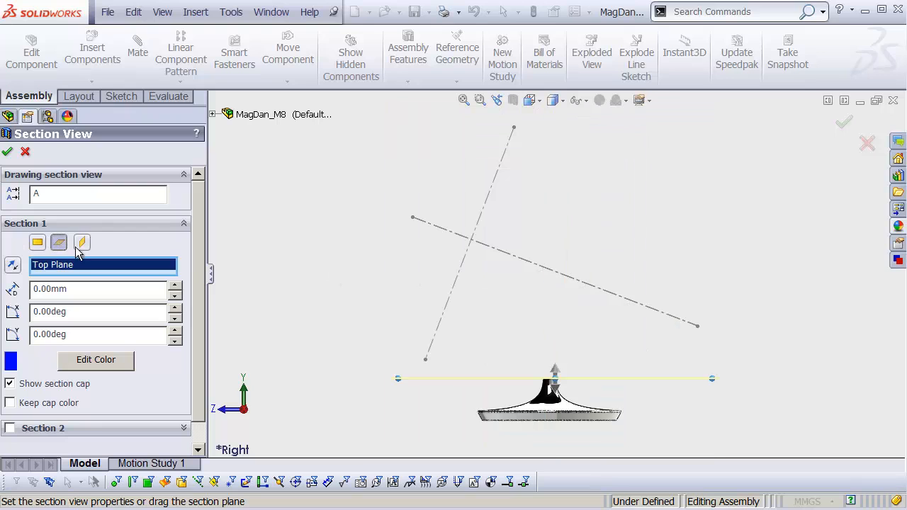
pyautogui.click(81, 243)
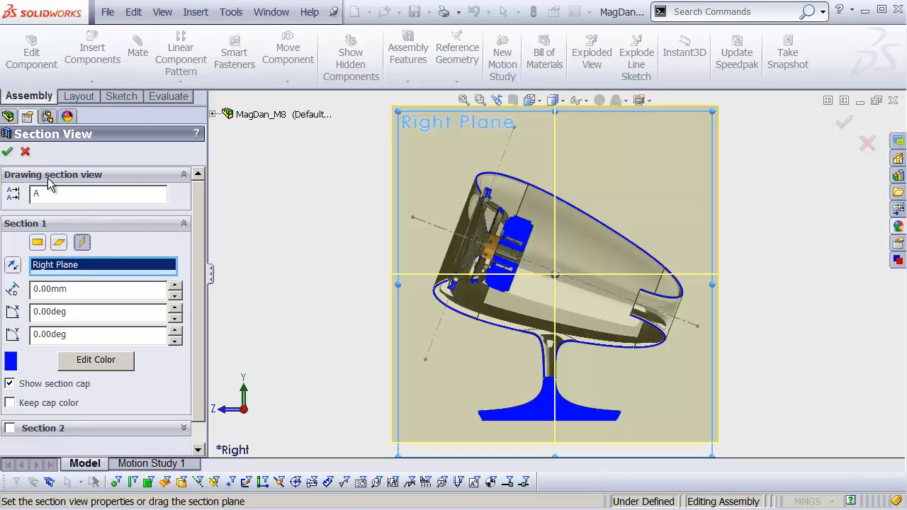
pyautogui.click(8, 153)
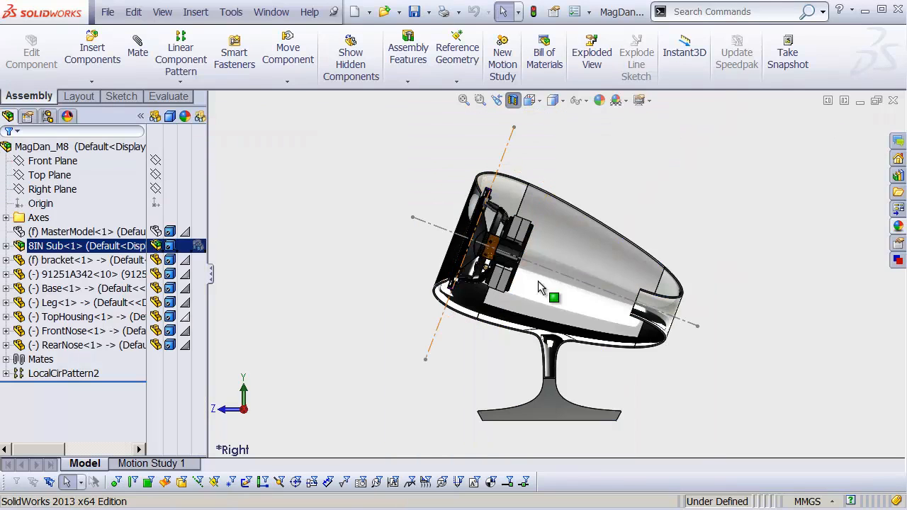
pyautogui.click(694, 280)
# - Examine the sectioned assembly up close, from the housing interior and rear nose down to the leg and base
pyautogui.keyDown('shift'); pyautogui.moveTo(677, 319); pyautogui.dragTo(600, 284, button='middle'); pyautogui.keyUp('shift')
pyautogui.press('f')
pyautogui.keyDown('shift'); pyautogui.moveTo(559, 349); pyautogui.dragTo(588, 186, button='middle'); pyautogui.keyUp('shift')
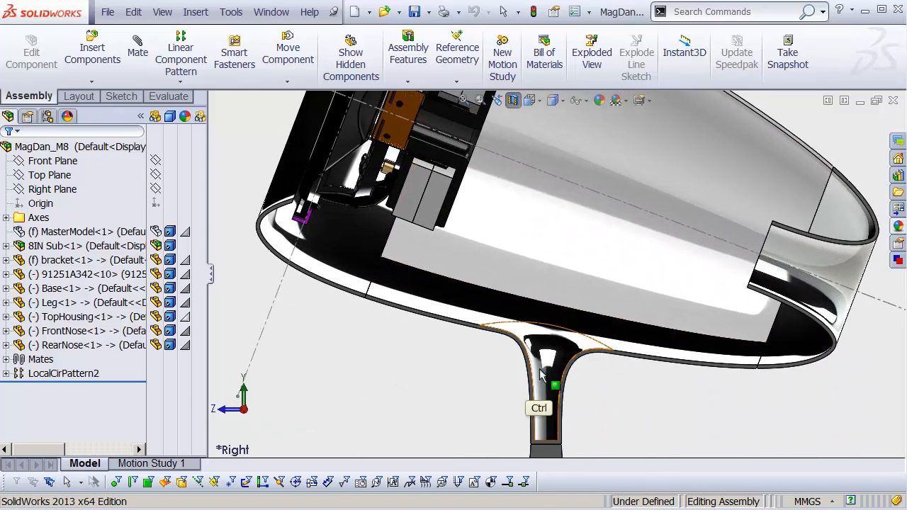
pyautogui.keyDown('ctrl'); pyautogui.moveTo(540, 372); pyautogui.dragTo(565, 240, button='middle'); pyautogui.keyUp('ctrl')
pyautogui.click(561, 363)
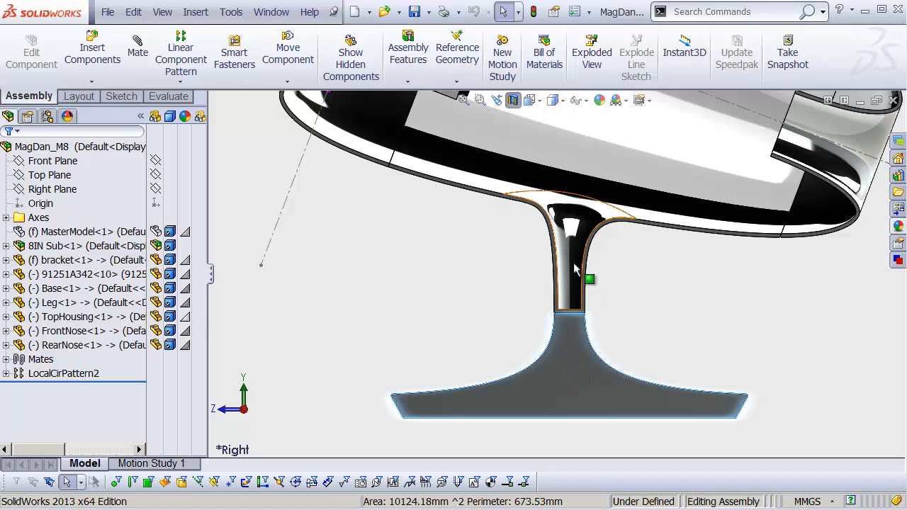
pyautogui.keyDown('shift'); pyautogui.moveTo(611, 240); pyautogui.dragTo(584, 302, button='middle'); pyautogui.keyUp('shift')
pyautogui.keyDown('ctrl'); pyautogui.moveTo(566, 317); pyautogui.dragTo(493, 422, button='middle'); pyautogui.keyUp('ctrl')
pyautogui.keyDown('shift'); pyautogui.moveTo(579, 330); pyautogui.dragTo(602, 258, button='middle'); pyautogui.keyUp('shift')
pyautogui.keyDown('ctrl'); pyautogui.moveTo(586, 305); pyautogui.dragTo(576, 332, button='middle'); pyautogui.keyUp('ctrl')
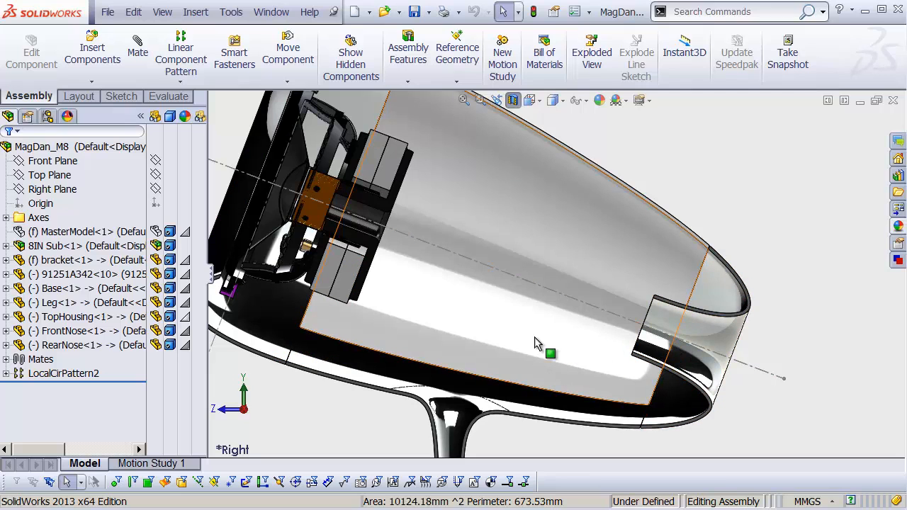
# - Open the RearNose part from the assembly in its own window
pyautogui.click(701, 329)
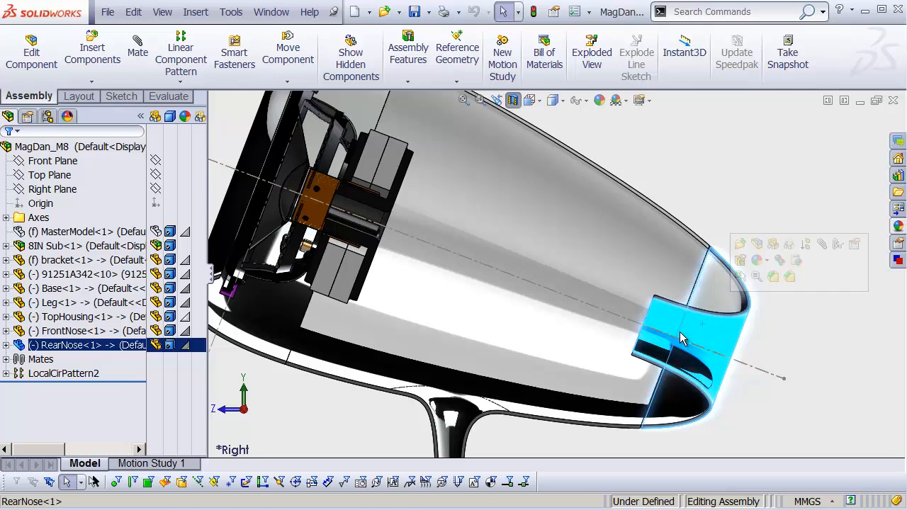
pyautogui.rightClick(715, 333)
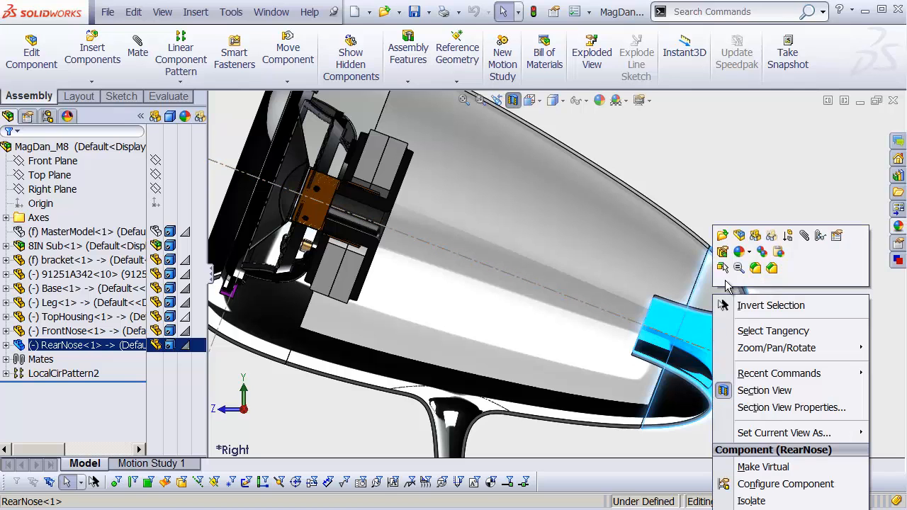
pyautogui.click(725, 241)
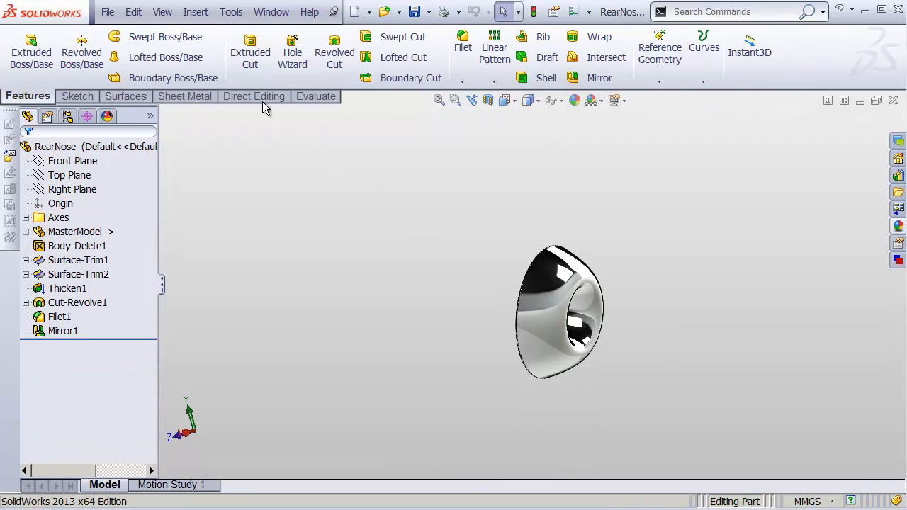
# - Save the RearNose part as an unopened copy named Port.sldprt in the CAD folder
pyautogui.click(108, 13)
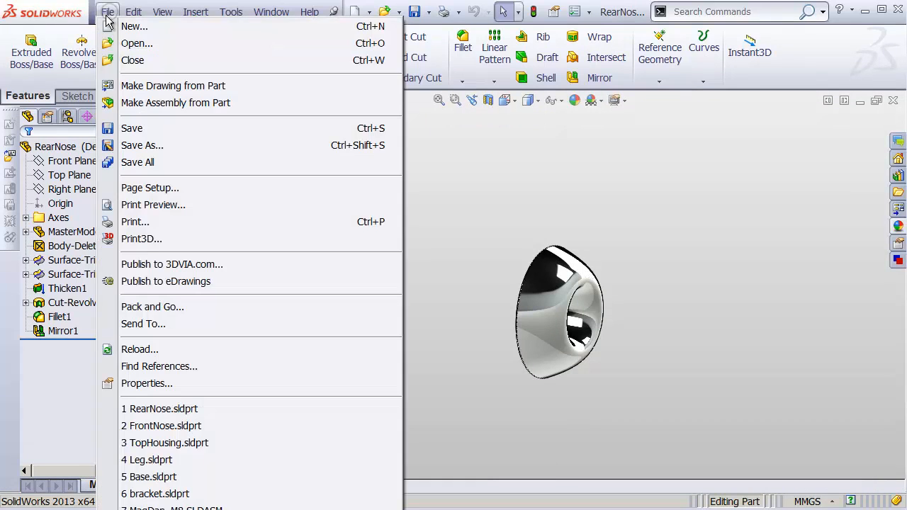
pyautogui.click(154, 146)
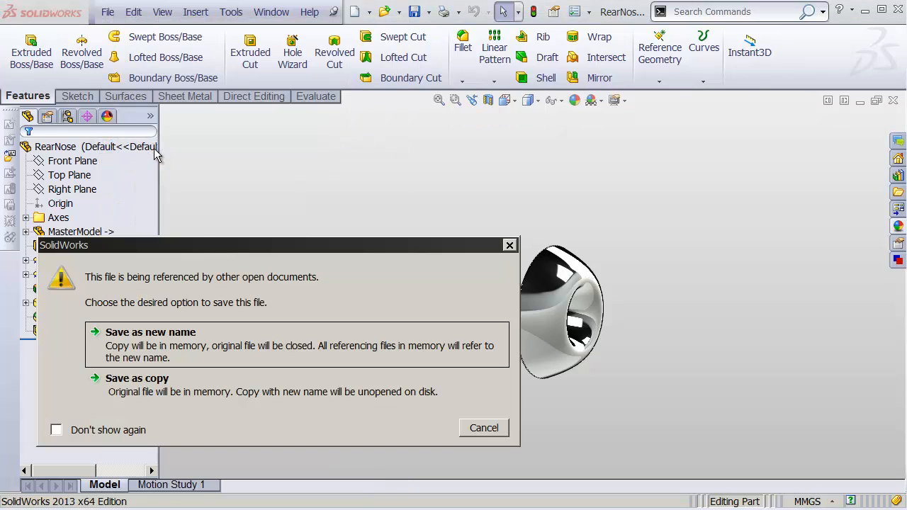
pyautogui.moveTo(251, 247); pyautogui.dragTo(495, 165)
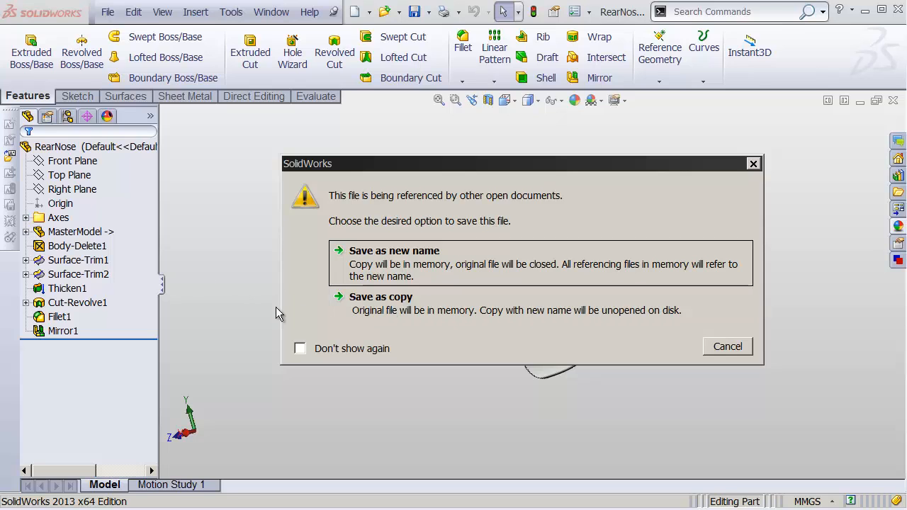
pyautogui.click(388, 312)
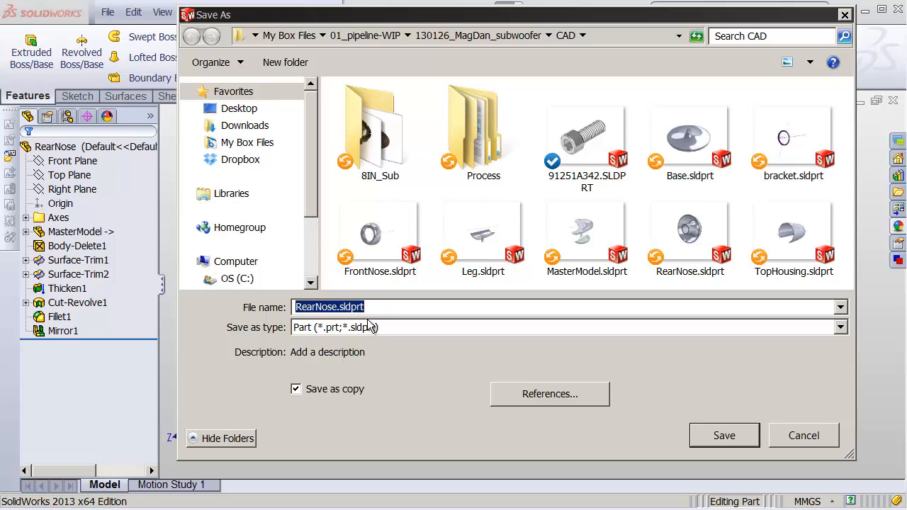
pyautogui.click(296, 391)
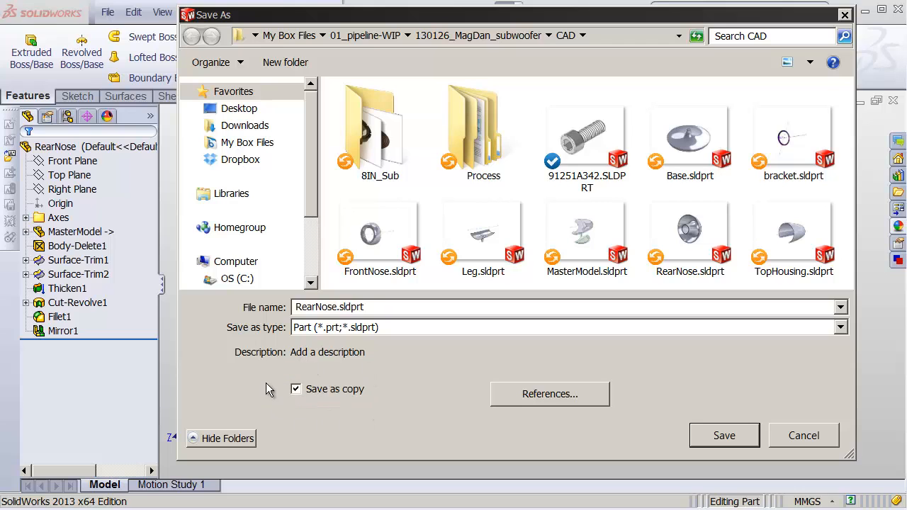
pyautogui.doubleClick(336, 307)
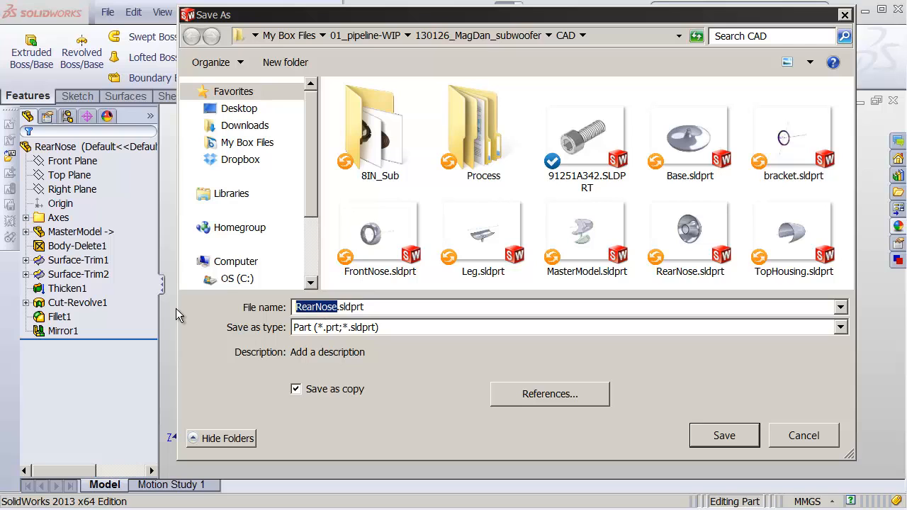
pyautogui.write('Port')
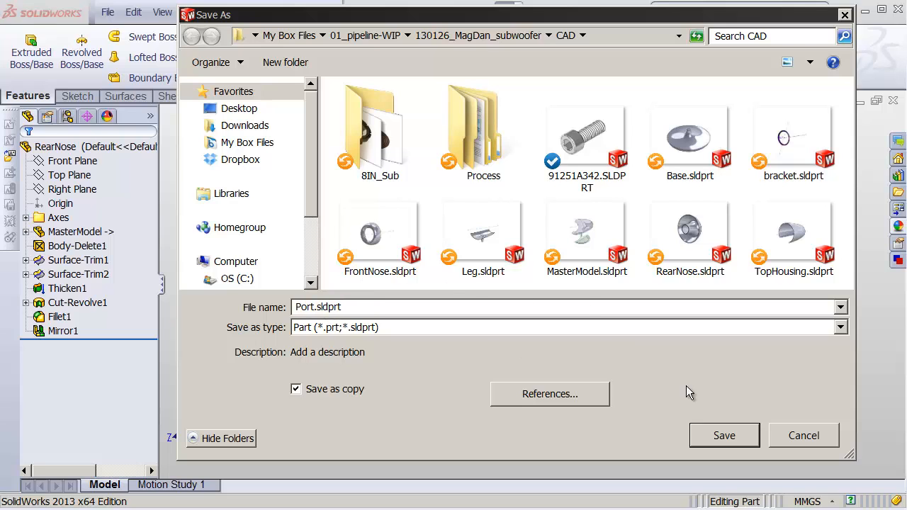
pyautogui.click(735, 437)
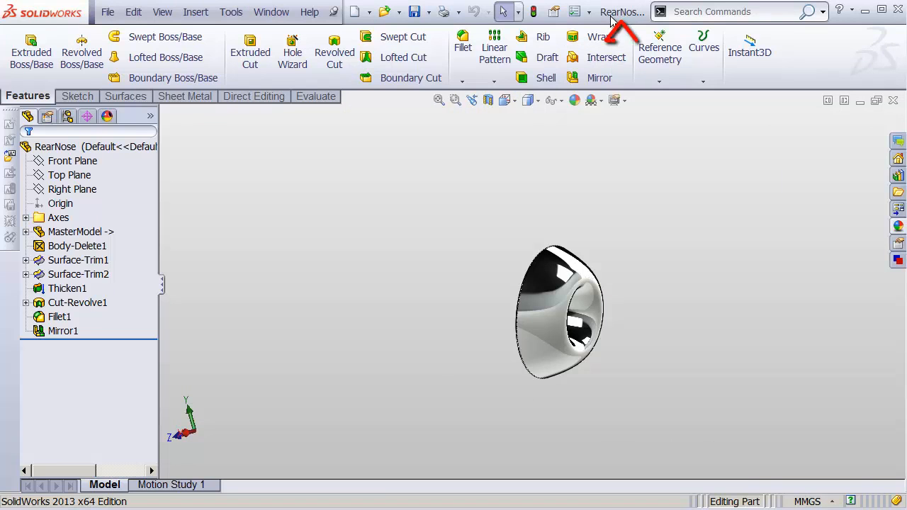
# - Close the RearNose part and return to the MagDan_M8 assembly
pyautogui.click(893, 100)
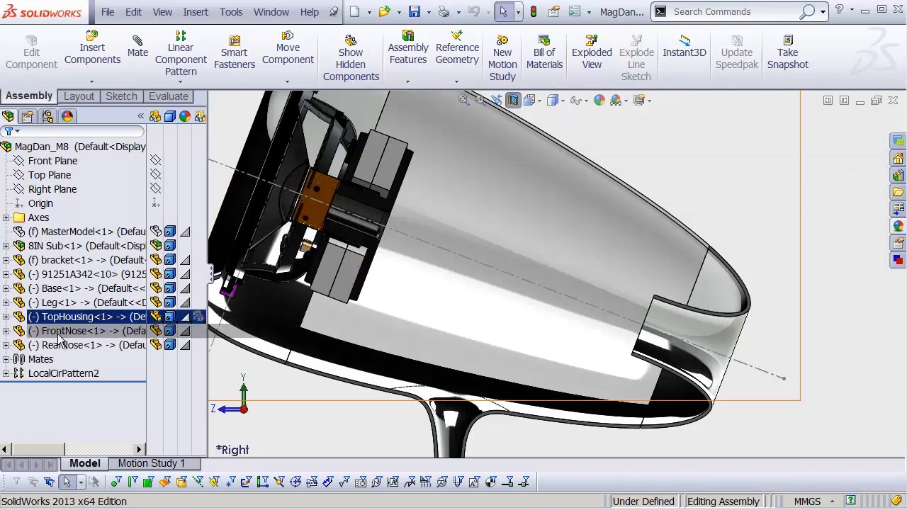
pyautogui.click(68, 345)
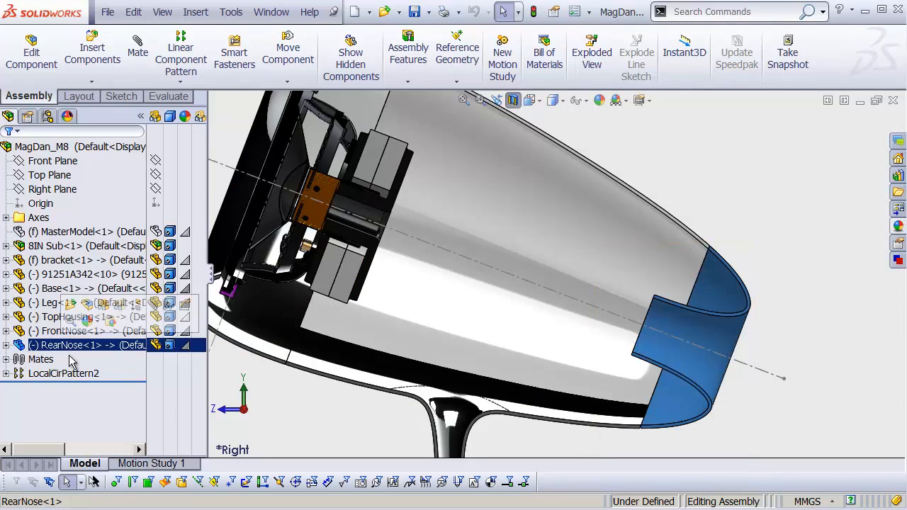
pyautogui.click(277, 390)
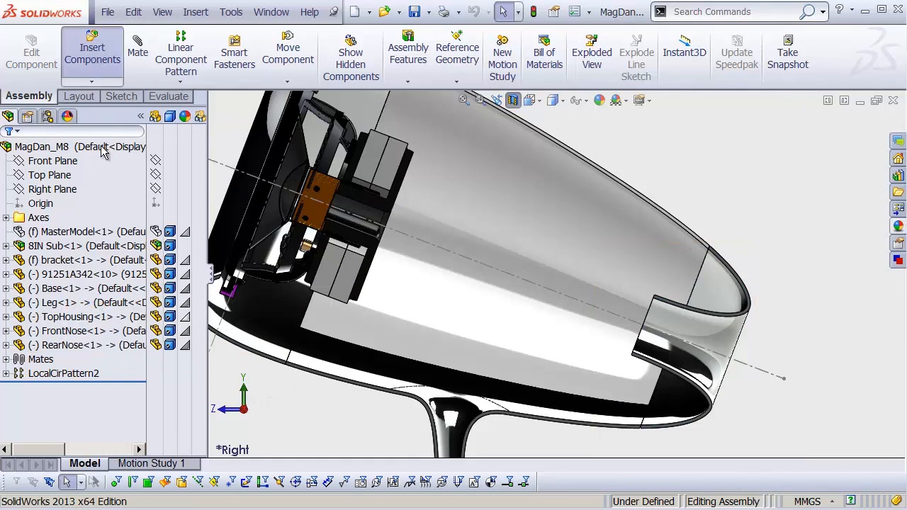
# - Insert Port.sldprt at the assembly origin and open the inserted part in its own window
pyautogui.click(95, 425)
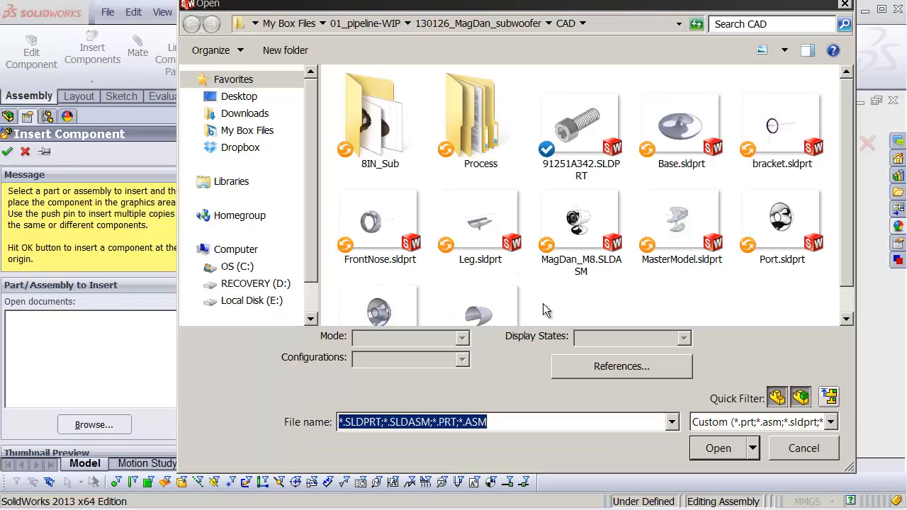
pyautogui.click(780, 222)
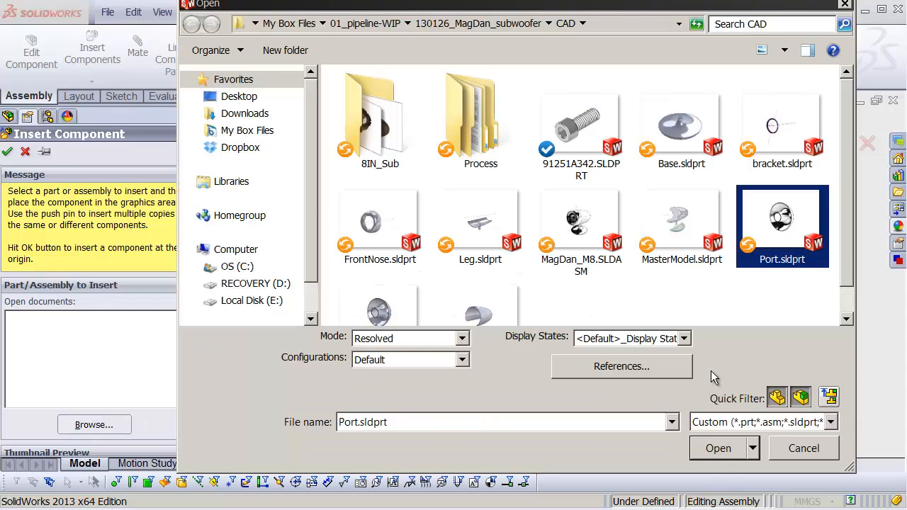
pyautogui.click(718, 448)
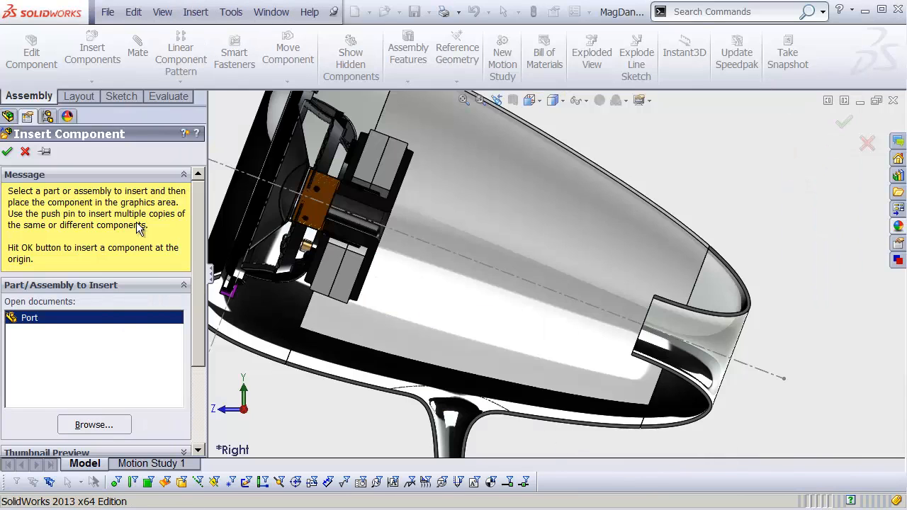
pyautogui.click(8, 154)
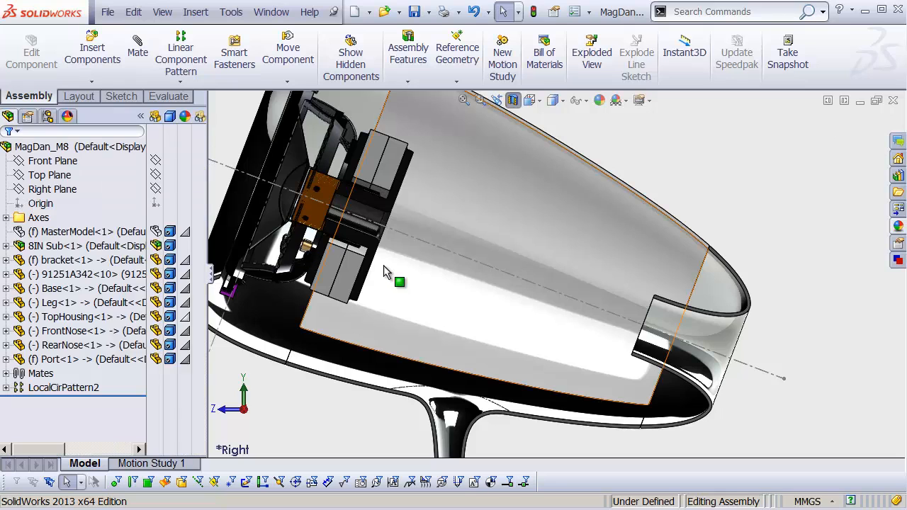
pyautogui.click(67, 360)
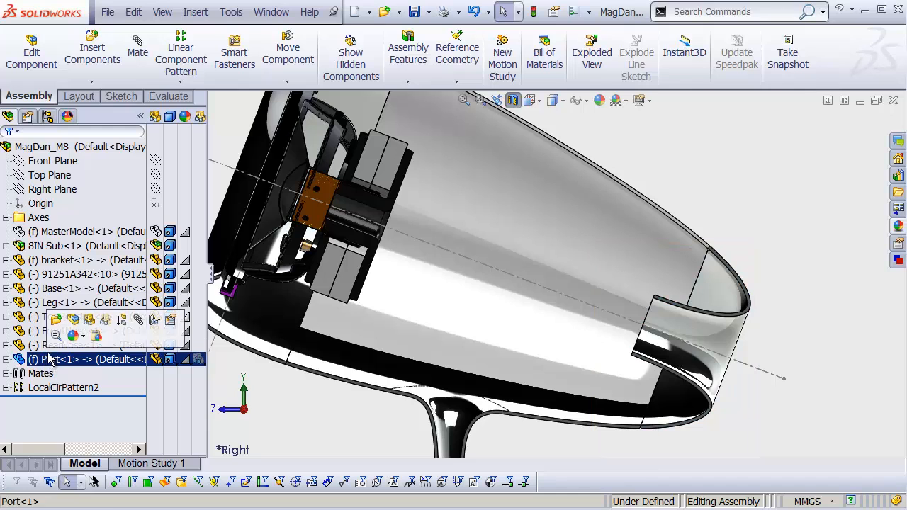
pyautogui.click(57, 322)
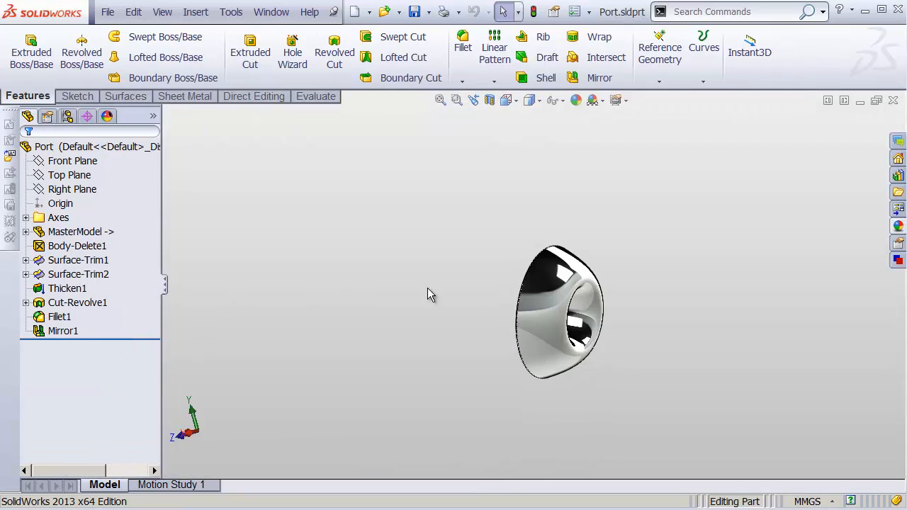
# - Delete the Mirror1, Fillet1, Cut-Revolve1 and Thicken1 features from the Port part, along with Sketch12
pyautogui.click(63, 331)
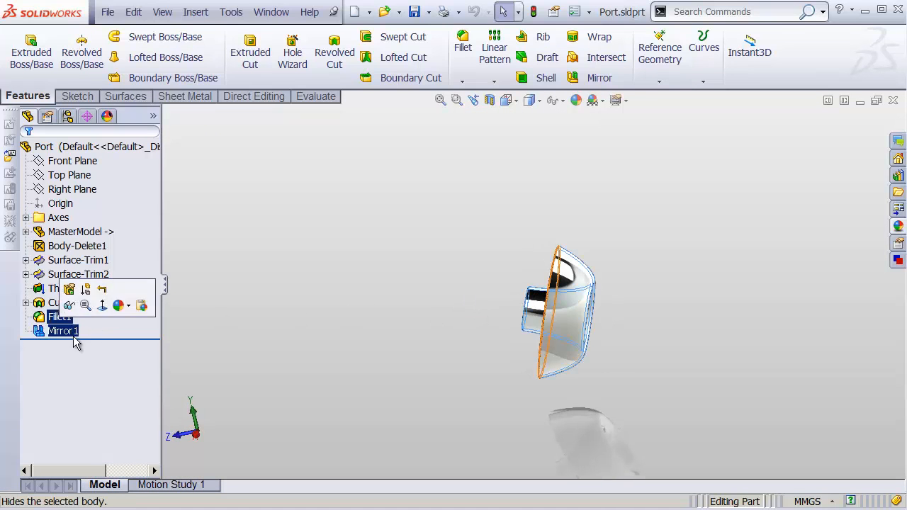
pyautogui.press('Delete')
pyautogui.click(399, 273)
pyautogui.click(71, 318)
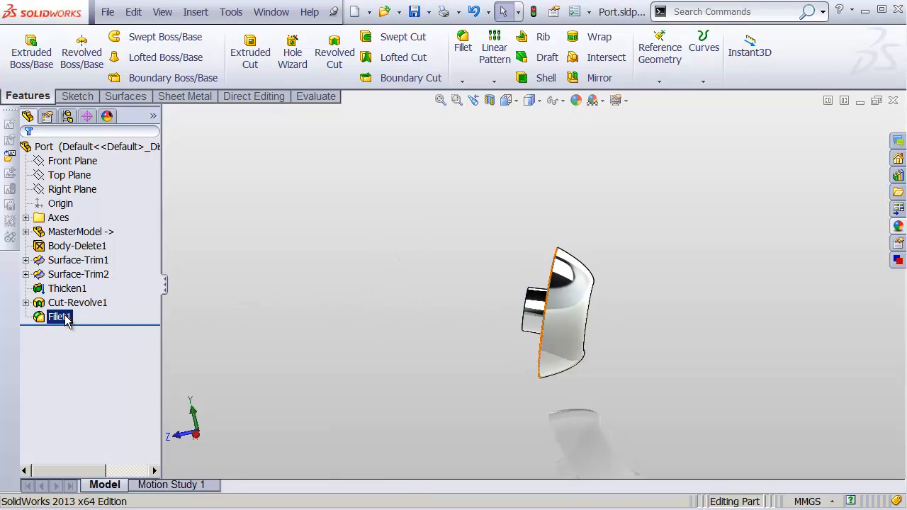
pyautogui.press('Delete')
pyautogui.click(384, 266)
pyautogui.click(103, 303)
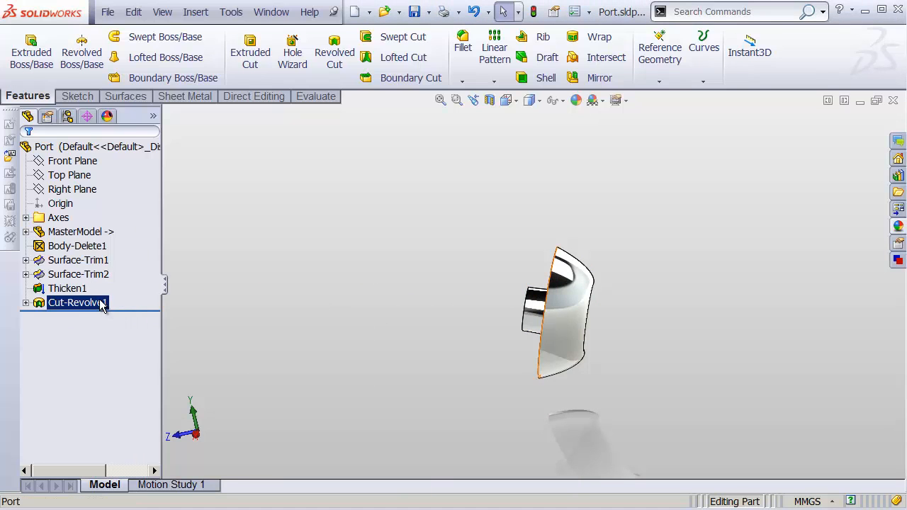
pyautogui.press('Delete')
pyautogui.click(383, 266)
pyautogui.click(77, 289)
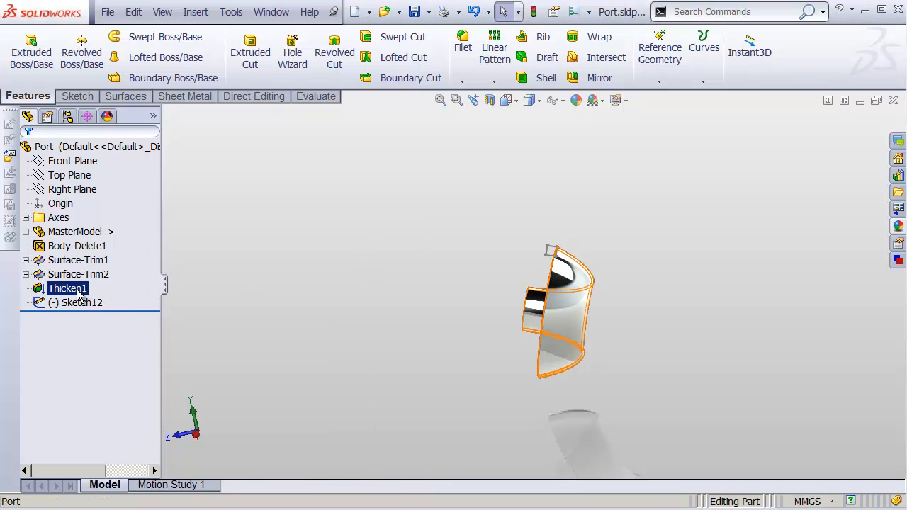
pyautogui.press('Delete')
pyautogui.click(368, 267)
# - Delete Thicken1 with Sketch12, and edit Surface-Trim2 to keep the flared port surface instead of the rear nose surface
pyautogui.click(78, 288)
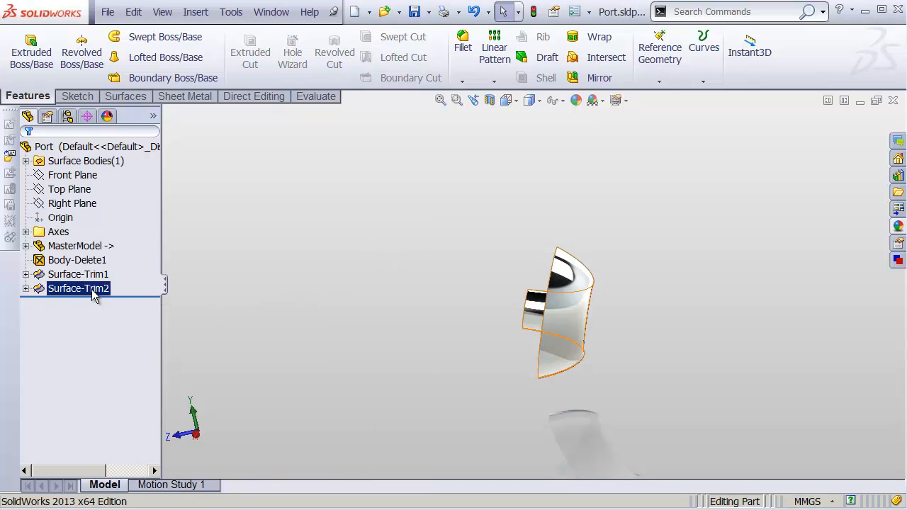
pyautogui.moveTo(558, 320); pyautogui.dragTo(397, 289, button='middle')
pyautogui.click(88, 291)
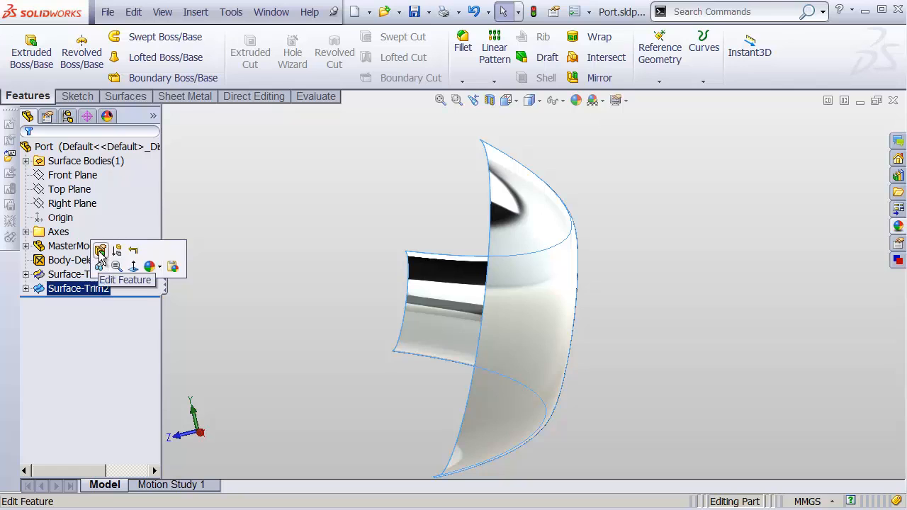
pyautogui.click(101, 264)
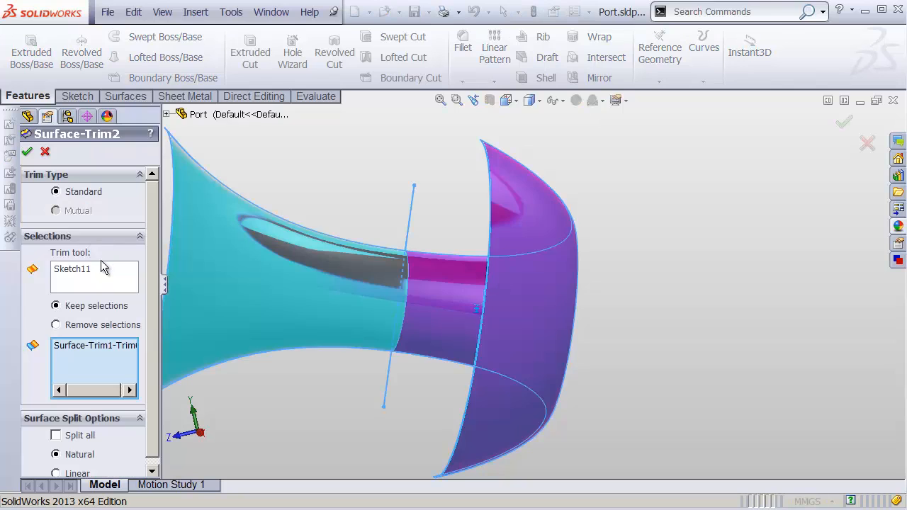
pyautogui.rightClick(91, 347)
pyautogui.click(99, 361)
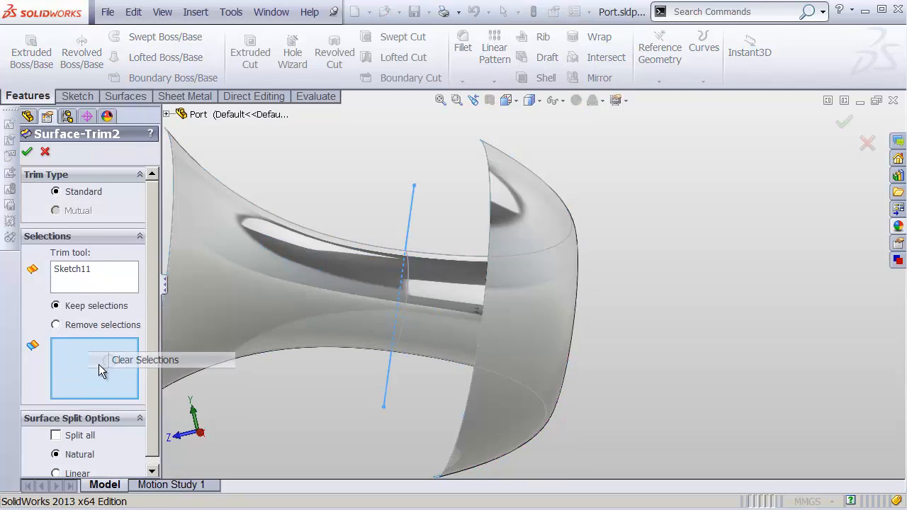
pyautogui.click(263, 290)
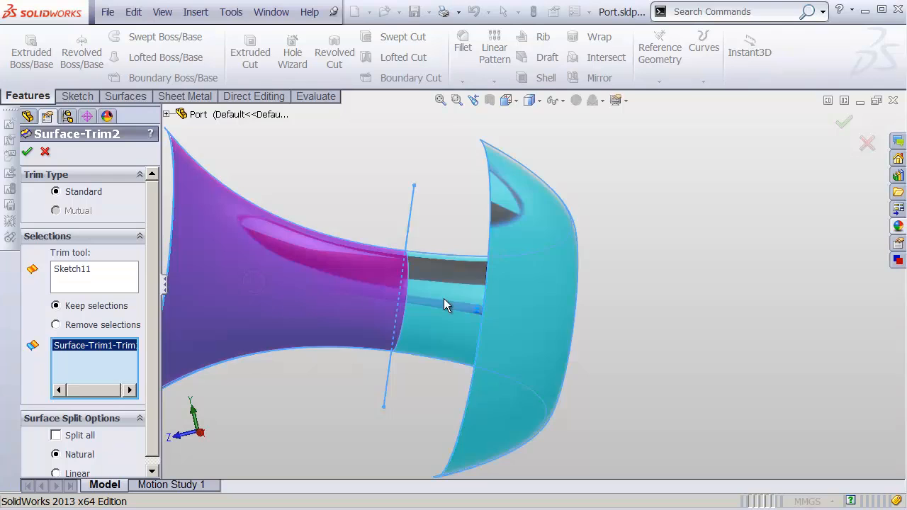
pyautogui.click(842, 122)
pyautogui.moveTo(605, 247); pyautogui.dragTo(511, 278, button='middle')
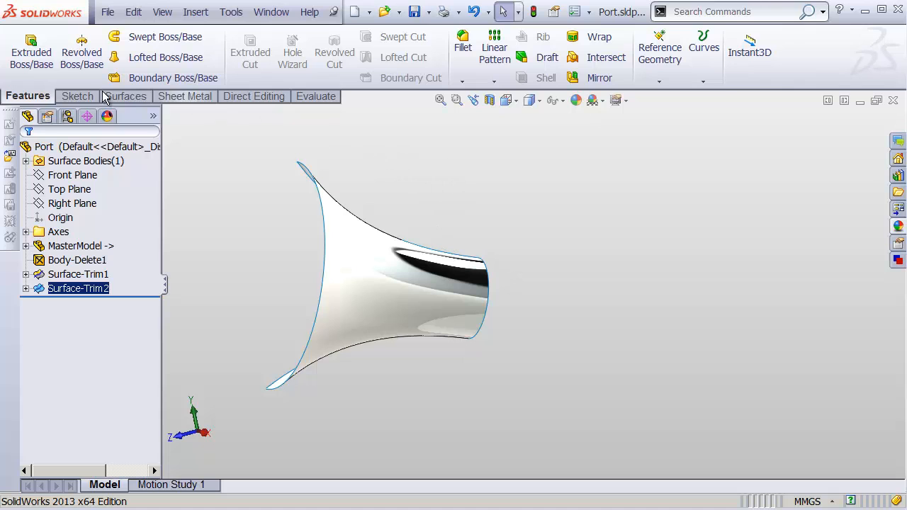
# - Thicken the trimmed port surface Surface-Trim2 to 3 mm on one side
pyautogui.click(131, 100)
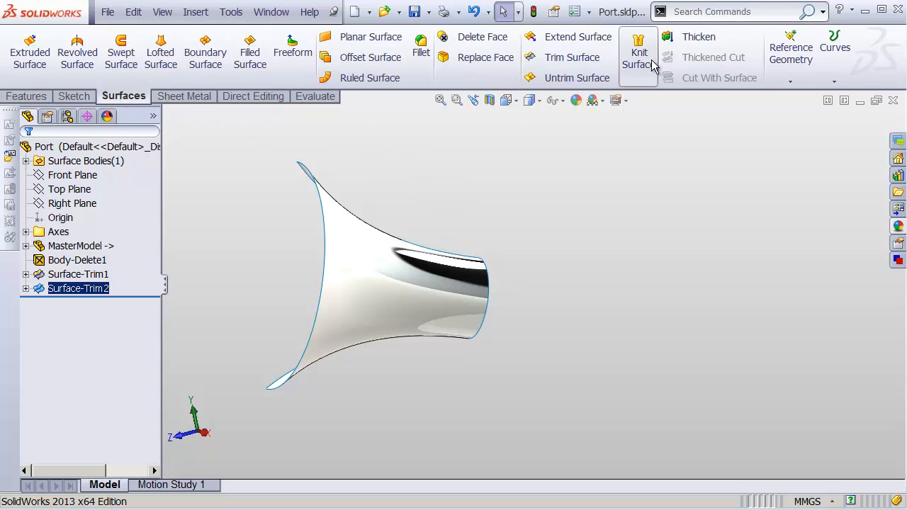
pyautogui.click(680, 36)
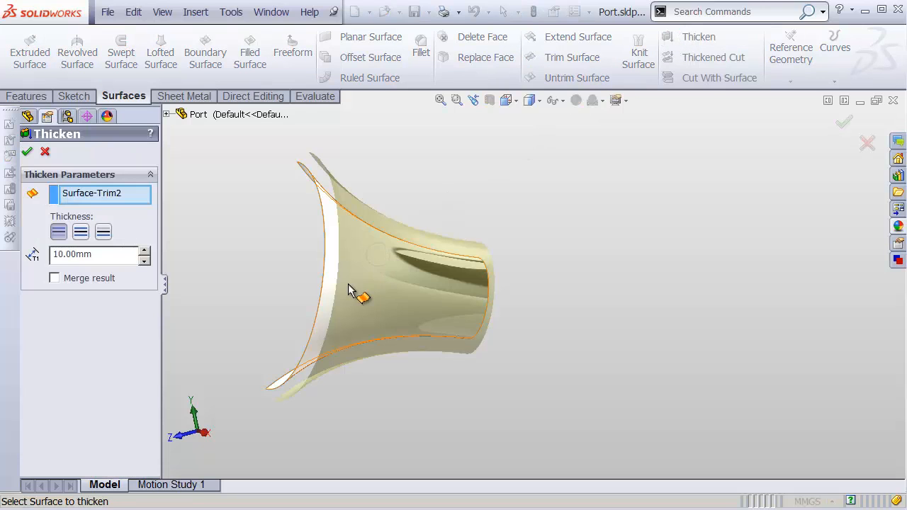
pyautogui.write('3')
pyautogui.press('Return')
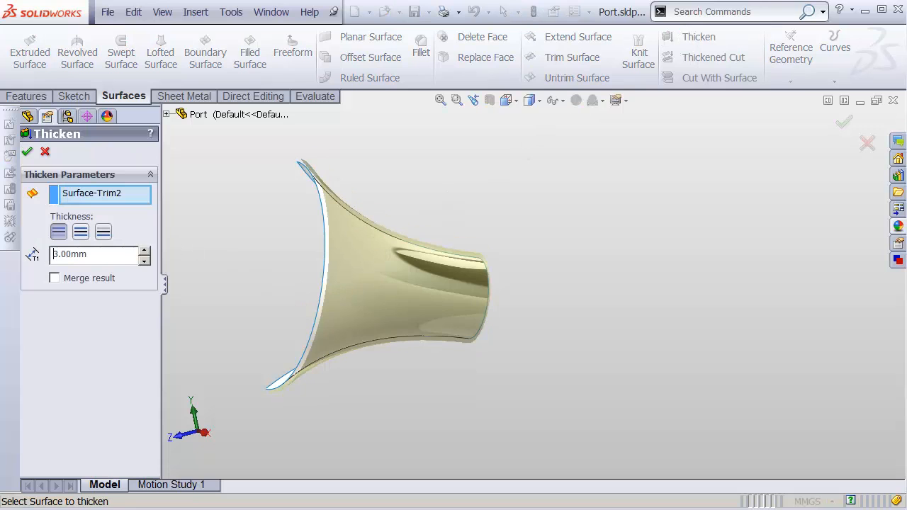
pyautogui.click(27, 152)
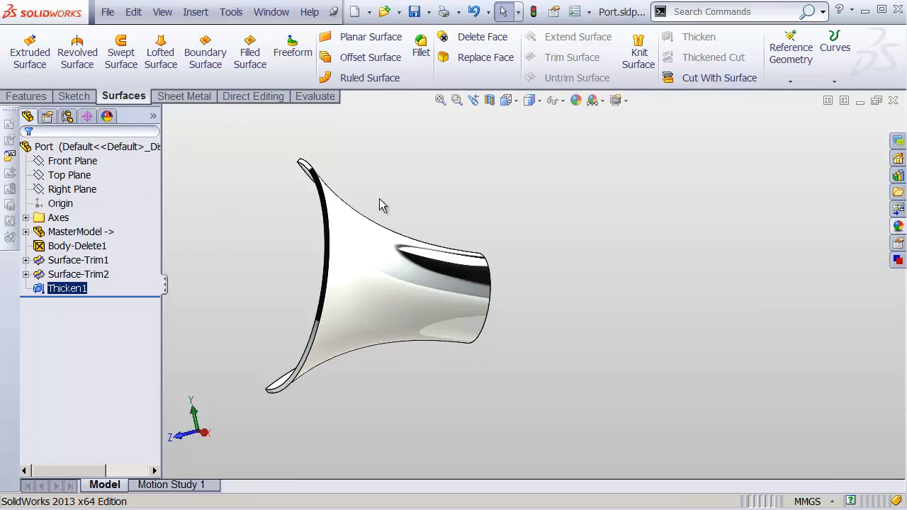
# - Apply the dark grey low gloss plastic appearance from the materials folder to the whole Port part
pyautogui.moveTo(503, 239); pyautogui.dragTo(530, 254, button='middle')
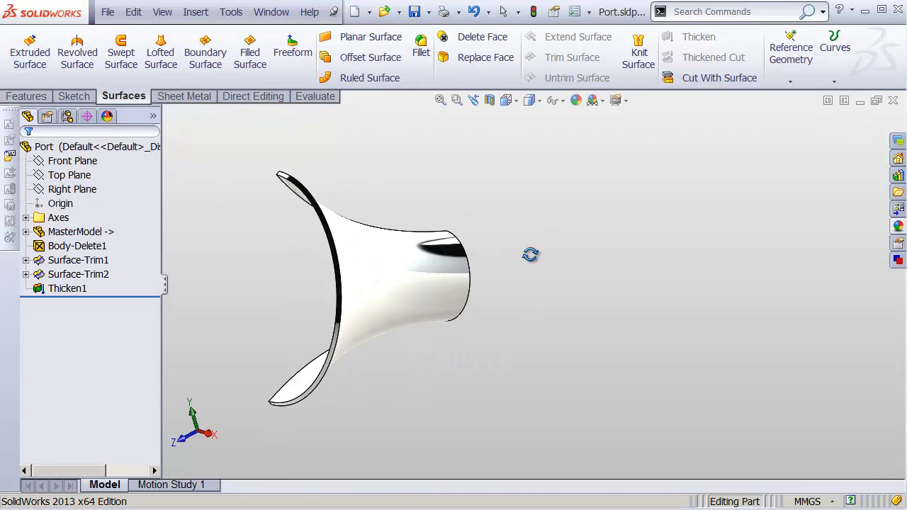
pyautogui.click(896, 227)
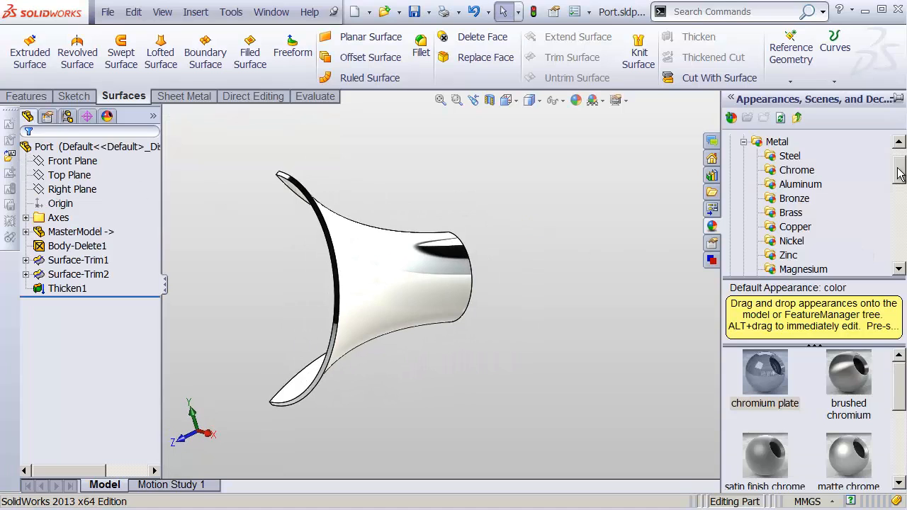
pyautogui.moveTo(899, 174); pyautogui.dragTo(898, 250)
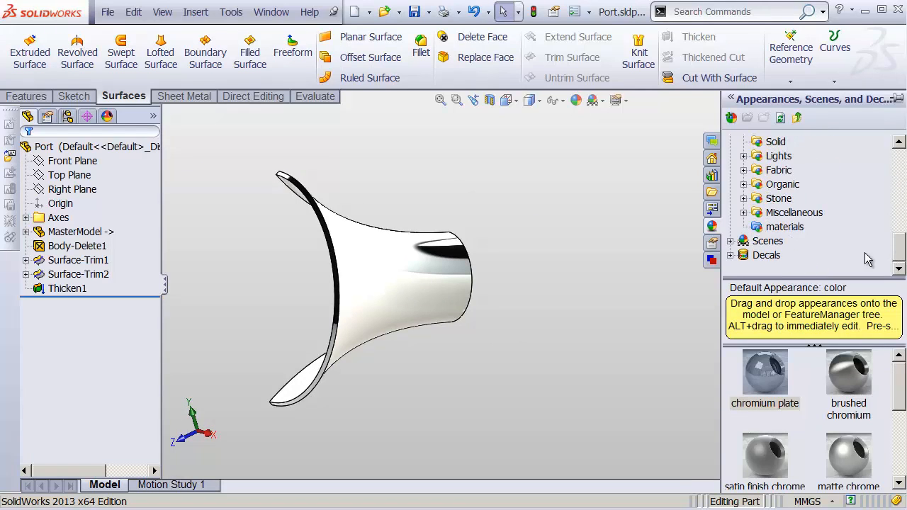
pyautogui.click(788, 227)
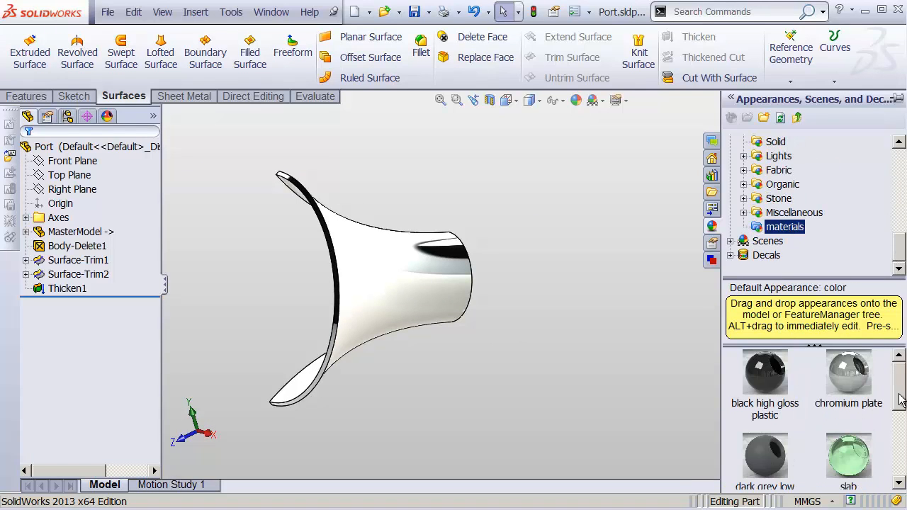
pyautogui.moveTo(899, 394)
pyautogui.mouseDown()
pyautogui.moveTo(898, 451)
pyautogui.moveTo(903, 396)
pyautogui.mouseUp()
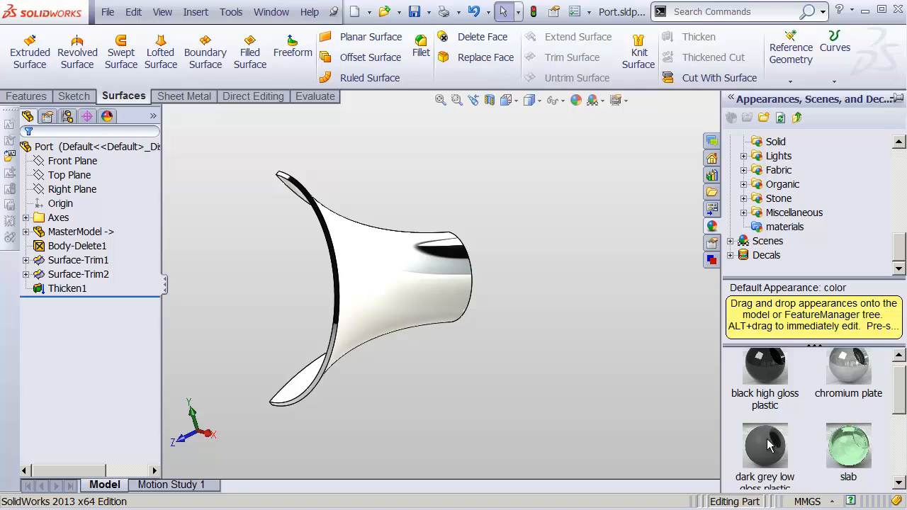
pyautogui.moveTo(767, 445); pyautogui.dragTo(411, 271)
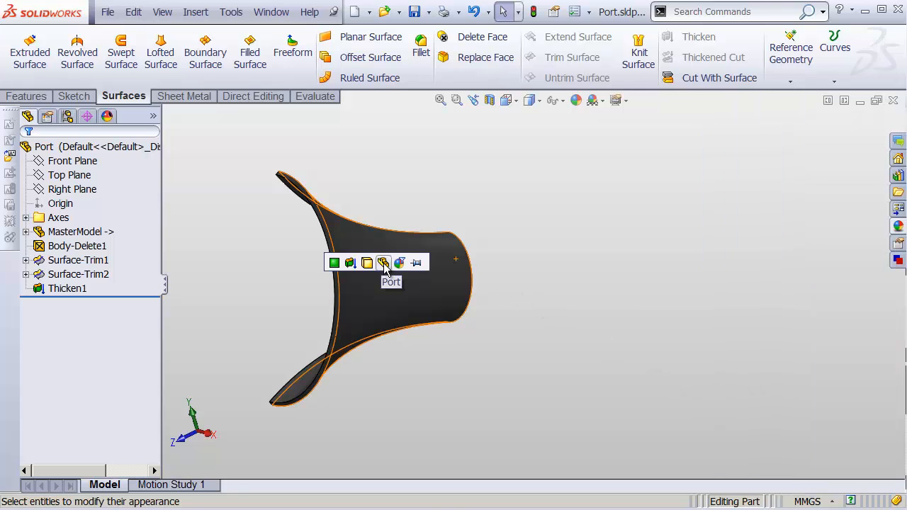
pyautogui.click(385, 265)
# - Mirror the thickened port body about the Right Plane with solids merged
pyautogui.moveTo(405, 195); pyautogui.dragTo(496, 245, button='middle')
pyautogui.click(26, 96)
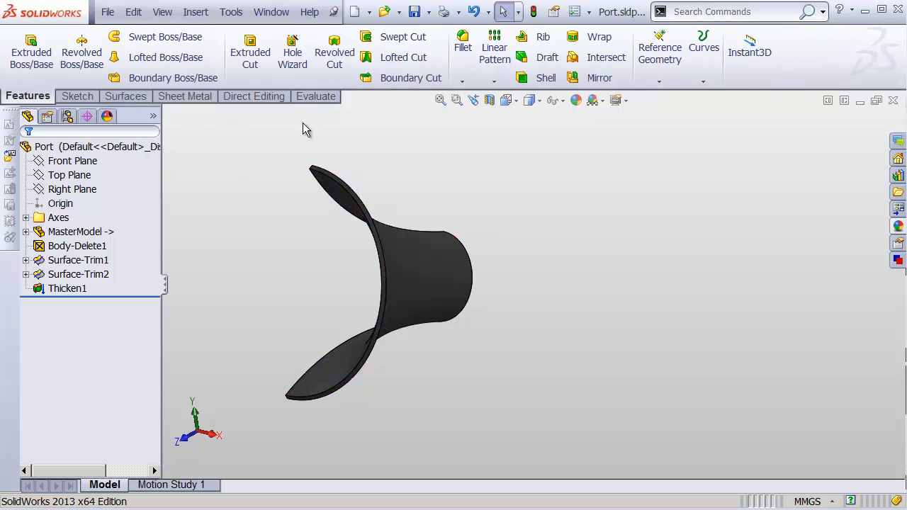
pyautogui.click(595, 80)
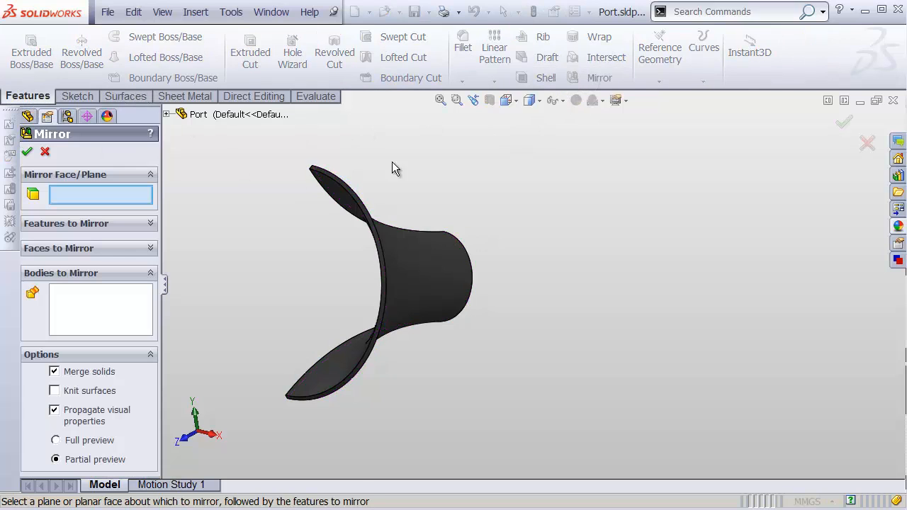
pyautogui.click(167, 114)
pyautogui.click(226, 157)
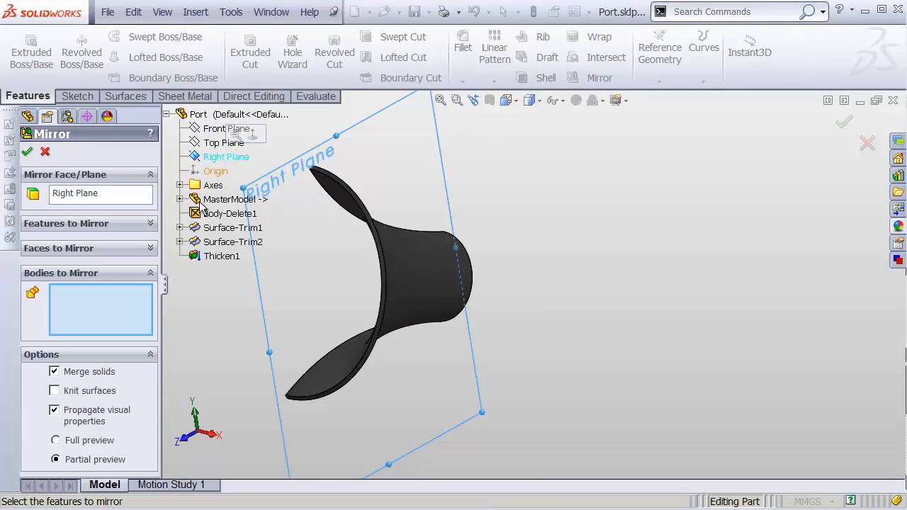
pyautogui.click(432, 267)
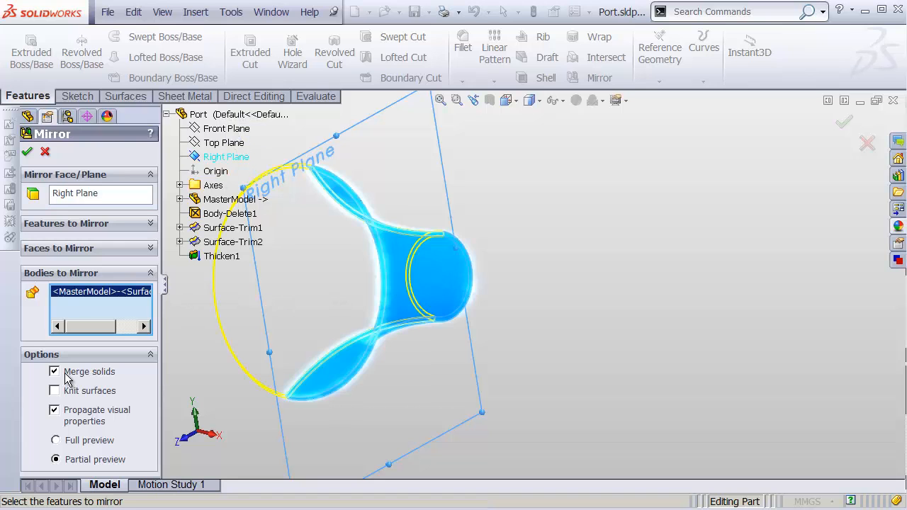
pyautogui.click(27, 151)
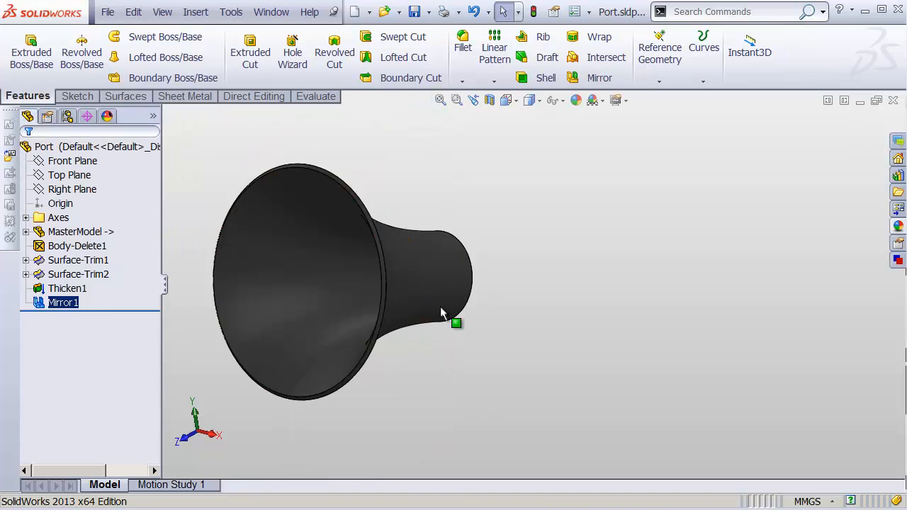
# - Close the Port part, saving its changes, and return to the MagDan_M8 assembly
pyautogui.moveTo(446, 314); pyautogui.dragTo(467, 298, button='middle')
pyautogui.scroll(2, 467, 298)
pyautogui.click(575, 267)
pyautogui.click(893, 100)
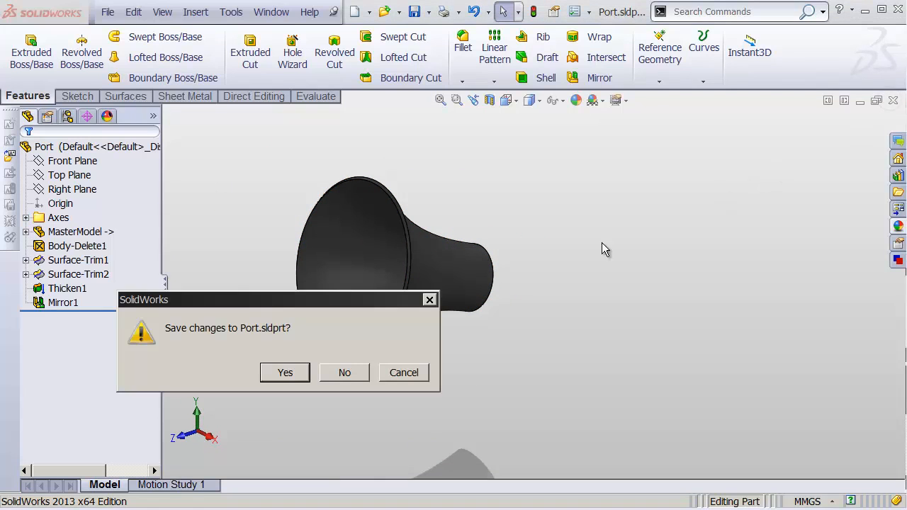
pyautogui.click(300, 375)
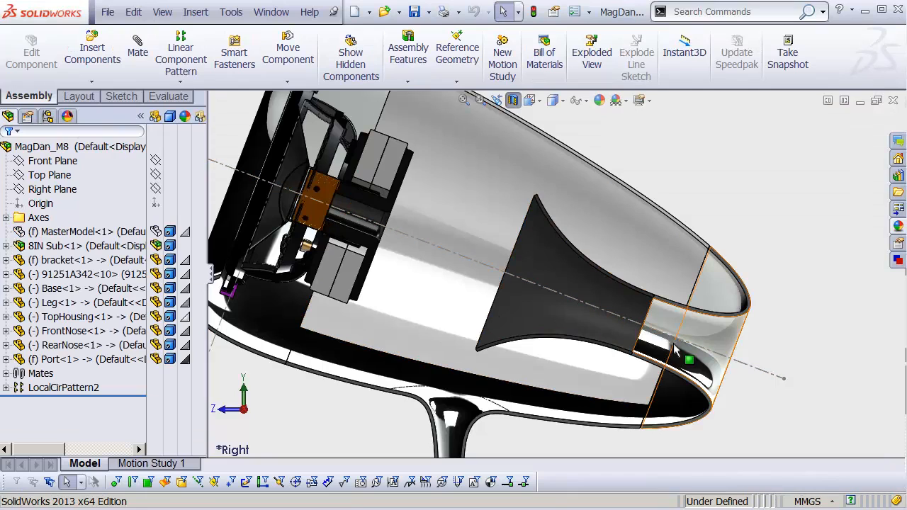
# - Examine how the port sits inside the sectioned housing and meets the rear nose
pyautogui.keyDown('shift'); pyautogui.moveTo(652, 319); pyautogui.dragTo(708, 293, button='middle'); pyautogui.keyUp('shift')
pyautogui.keyDown('ctrl'); pyautogui.moveTo(575, 292); pyautogui.dragTo(409, 235, button='middle'); pyautogui.keyUp('ctrl')
pyautogui.keyDown('shift'); pyautogui.moveTo(599, 301); pyautogui.dragTo(607, 237, button='middle'); pyautogui.keyUp('shift')
pyautogui.keyDown('shift'); pyautogui.moveTo(597, 319); pyautogui.dragTo(528, 397, button='middle'); pyautogui.keyUp('shift')
pyautogui.keyDown('shift'); pyautogui.moveTo(527, 359); pyautogui.dragTo(526, 347, button='middle'); pyautogui.keyUp('shift')
pyautogui.keyDown('ctrl'); pyautogui.moveTo(513, 346); pyautogui.dragTo(534, 364, button='middle'); pyautogui.keyUp('ctrl')
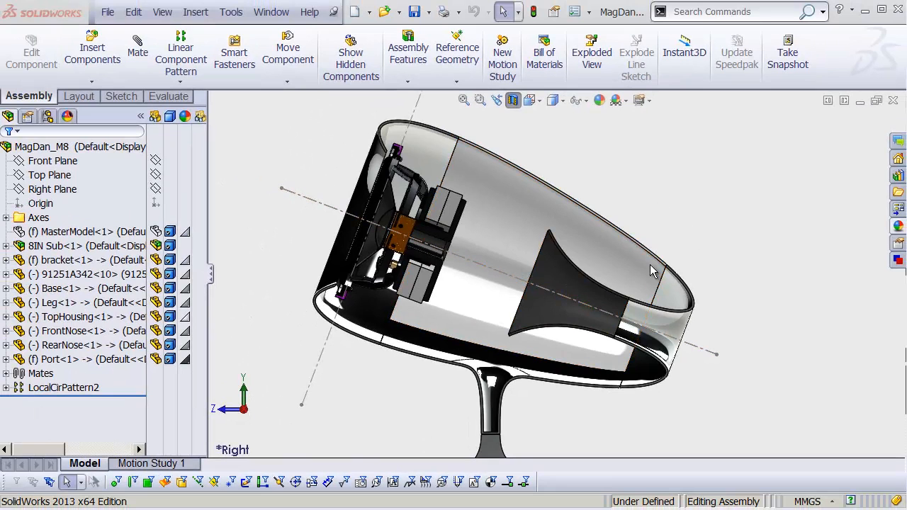
pyautogui.keyDown('shift'); pyautogui.moveTo(608, 233); pyautogui.dragTo(596, 253, button='middle'); pyautogui.keyUp('shift')
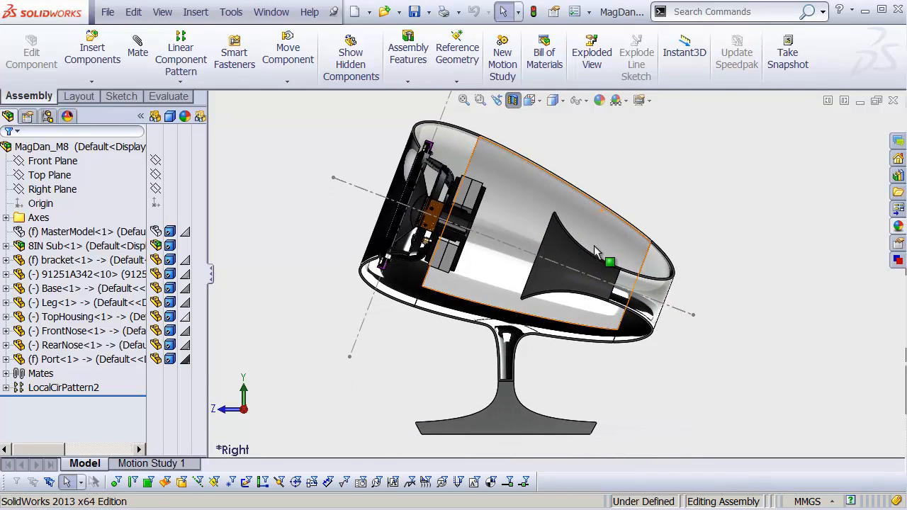
# - Turn off the section view and show the complete assembly from the Right view
pyautogui.click(512, 100)
pyautogui.moveTo(722, 275); pyautogui.dragTo(697, 263, button='middle')
pyautogui.moveTo(697, 263); pyautogui.dragTo(737, 266, button='right')
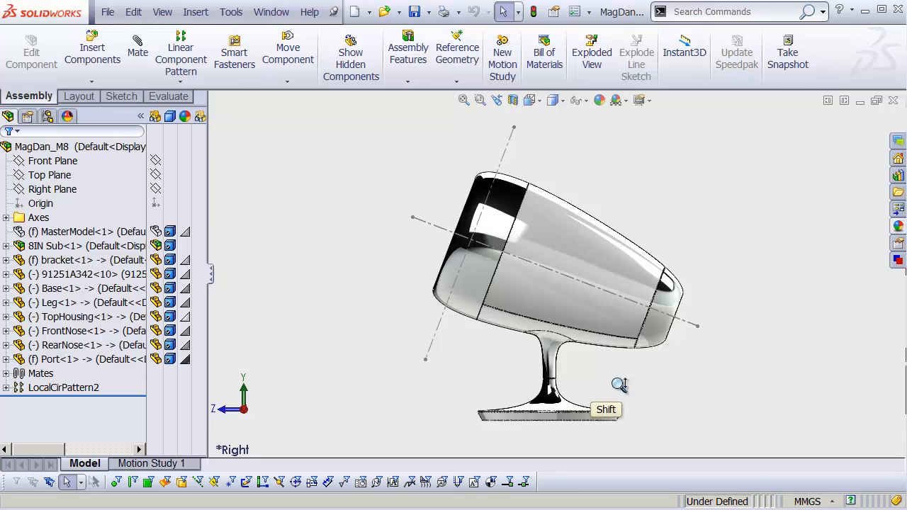
pyautogui.keyDown('shift'); pyautogui.moveTo(604, 386); pyautogui.dragTo(612, 341, button='middle'); pyautogui.keyUp('shift')
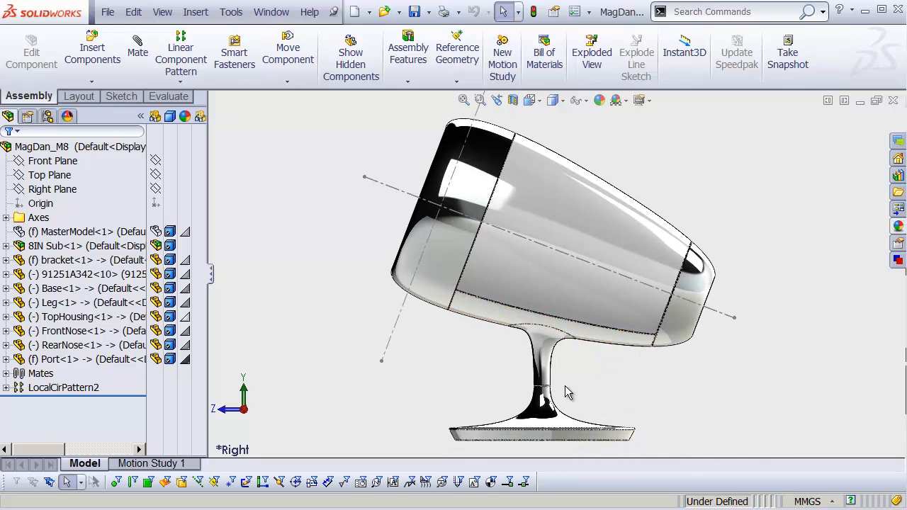